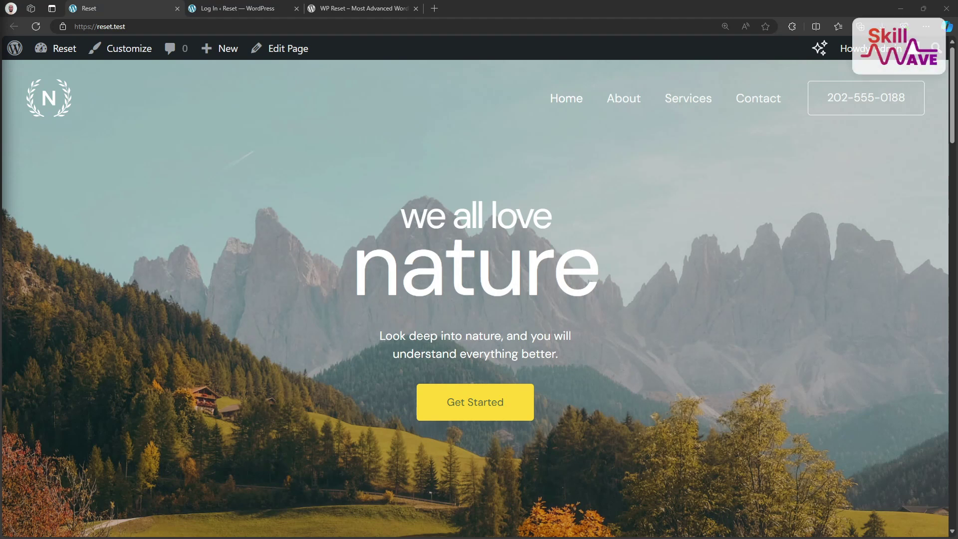
- Read the WP Reset listing's Description on WordPress.org to see what a reset deletes and keeps
{"action": "middle_click", "coordinate": [246, 278]}
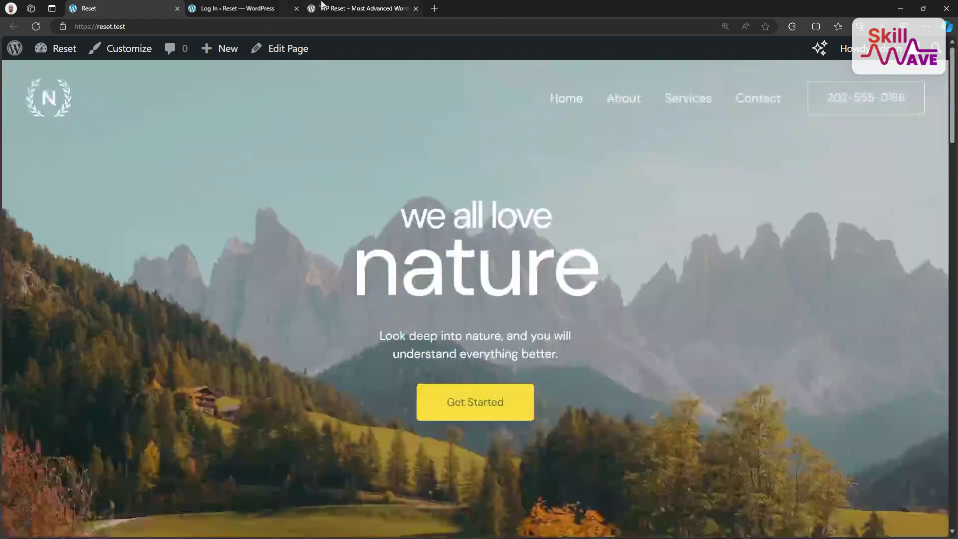
{"action": "left_click", "coordinate": [324, 8]}
{"action": "scroll", "coordinate": [178, 323], "scroll_direction": "down", "scroll_amount": 1}
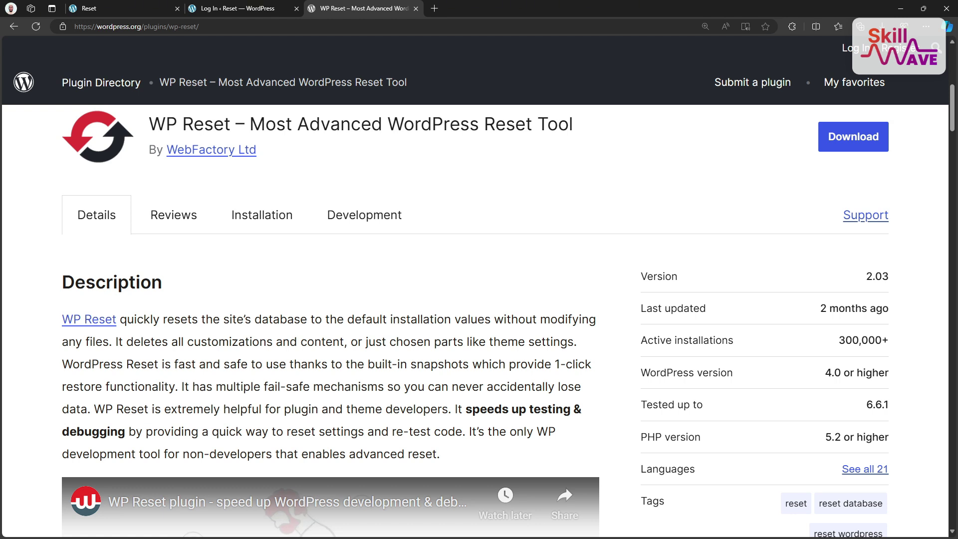
{"action": "scroll", "coordinate": [266, 308], "scroll_direction": "down", "scroll_amount": 7}
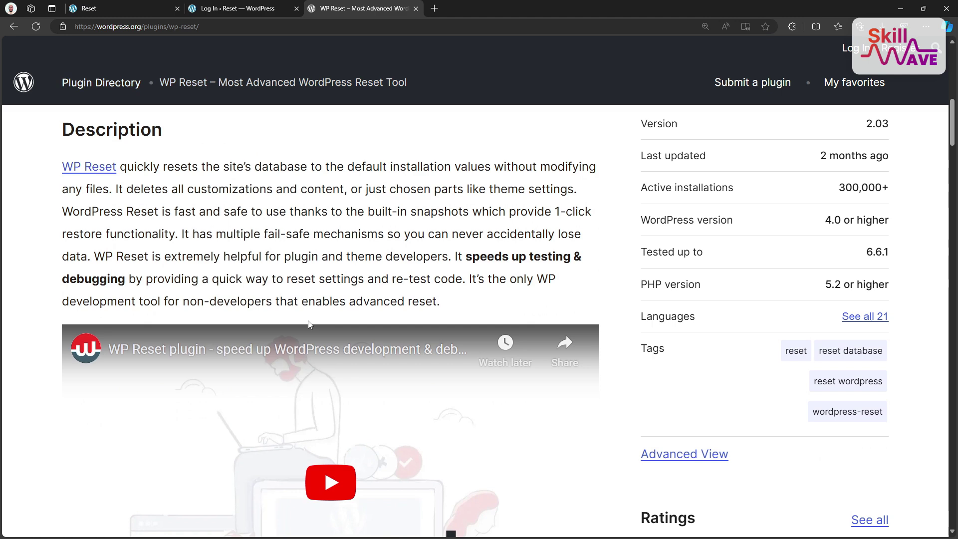
{"action": "scroll", "coordinate": [317, 377], "scroll_direction": "down", "scroll_amount": 2}
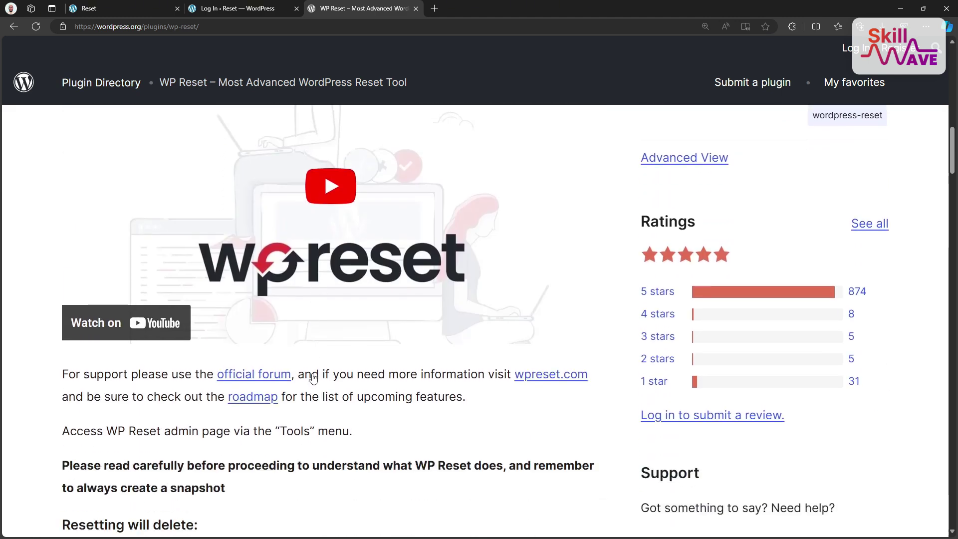
{"action": "scroll", "coordinate": [324, 391], "scroll_direction": "down", "scroll_amount": 7}
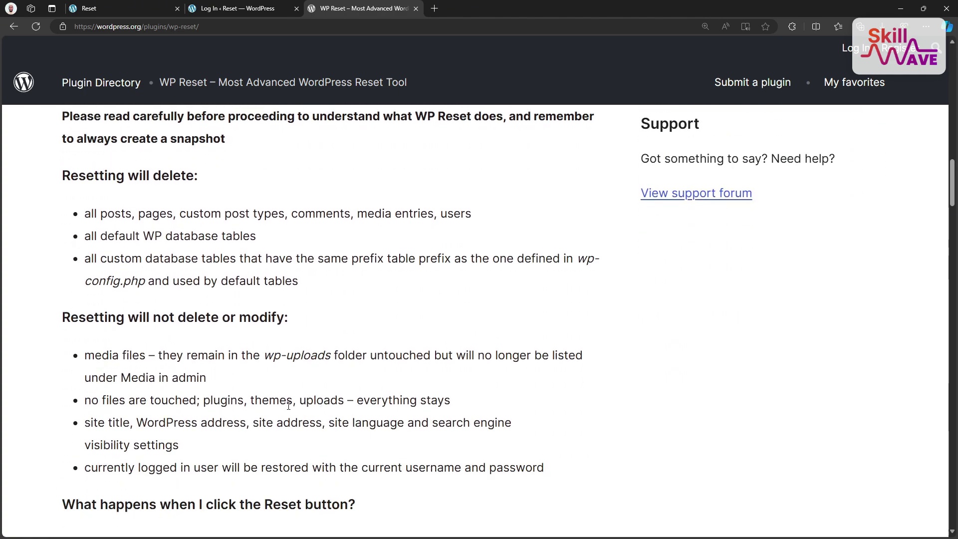
{"action": "scroll", "coordinate": [286, 407], "scroll_direction": "down", "scroll_amount": 7}
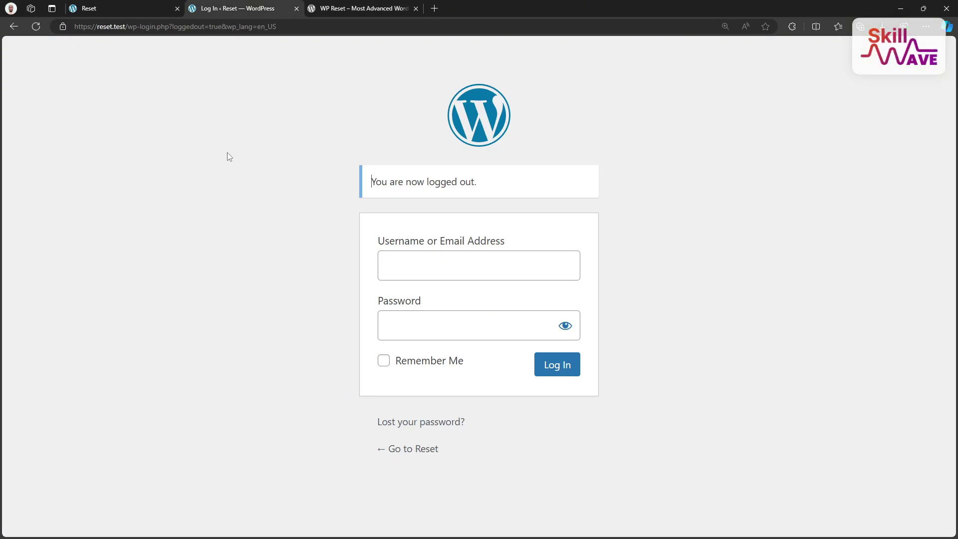
- Log in to reset.test with the admin username to reach the dashboard
{"action": "left_click", "coordinate": [437, 268]}
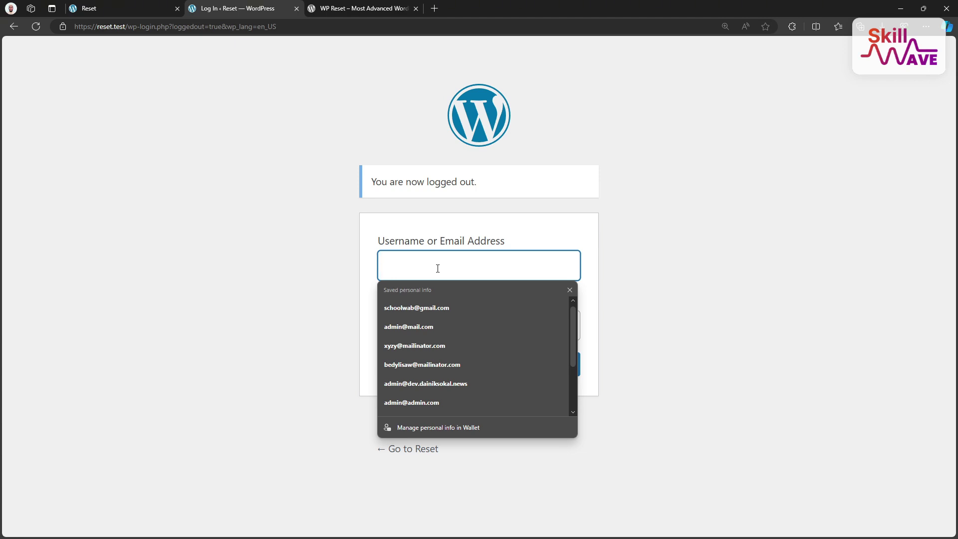
{"action": "type", "text": "admin"}
{"action": "left_click", "coordinate": [340, 310]}
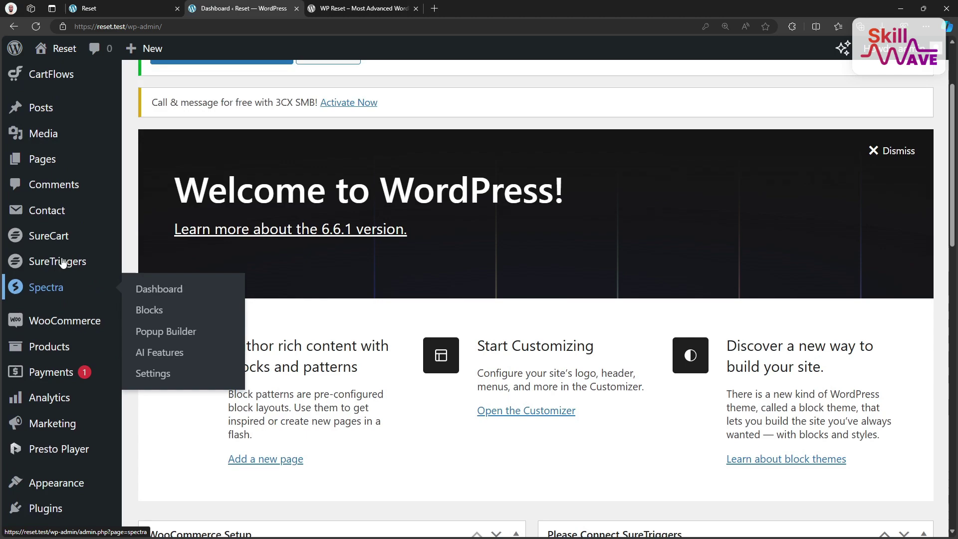
- Go to Plugins > Add New Plugin from the admin sidebar
{"action": "scroll", "coordinate": [64, 260], "scroll_direction": "up", "scroll_amount": 3}
{"action": "scroll", "coordinate": [62, 257], "scroll_direction": "down", "scroll_amount": 7}
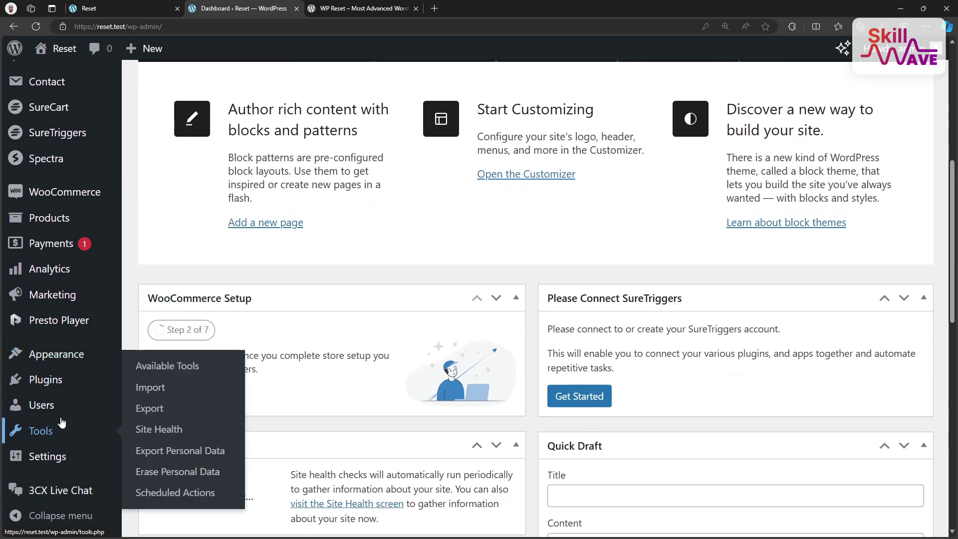
{"action": "mouse_move", "coordinate": [64, 387]}
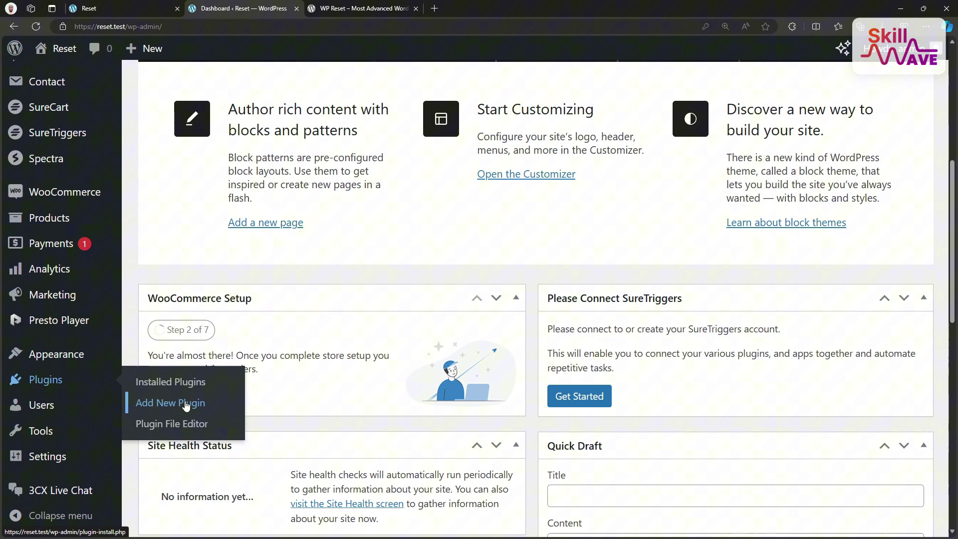
{"action": "left_click", "coordinate": [186, 404]}
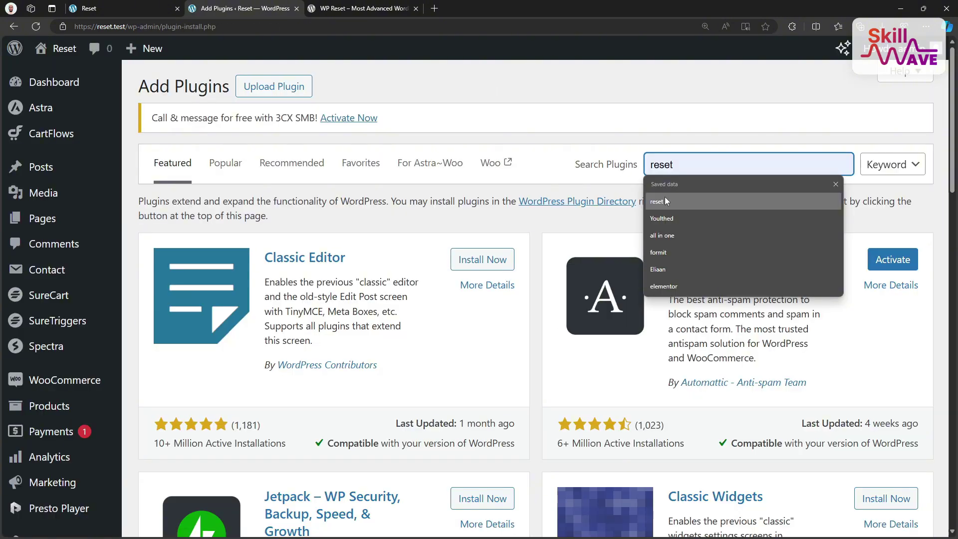
- Search plugins for 'wp reset', then install and activate WP Reset
{"action": "key", "text": "ctrl+a"}
{"action": "type", "text": "wp reset"}
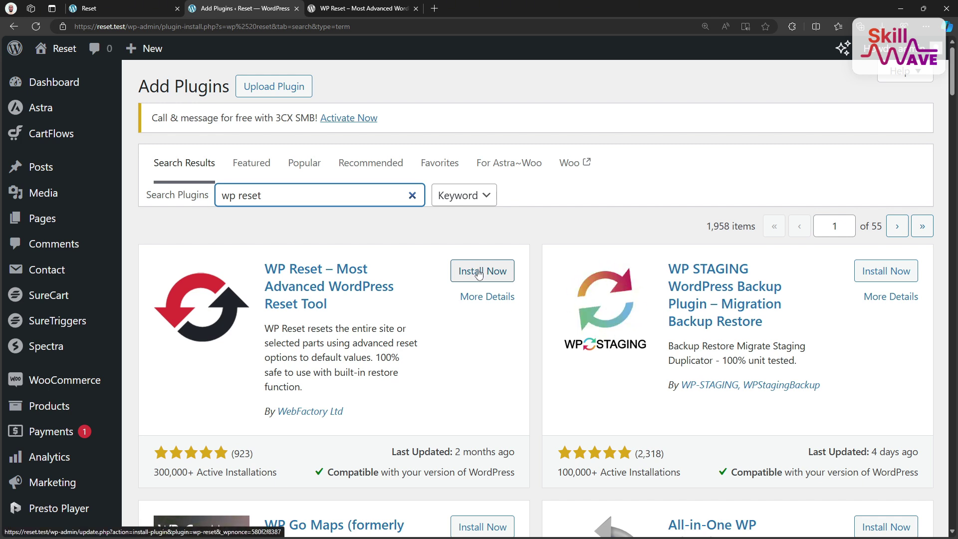
{"action": "left_click", "coordinate": [478, 273]}
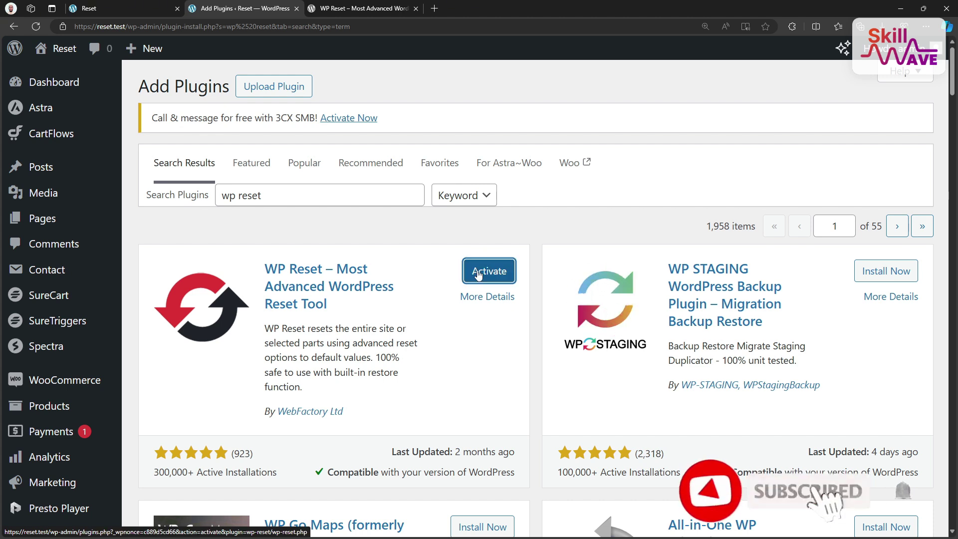
{"action": "left_click", "coordinate": [478, 272]}
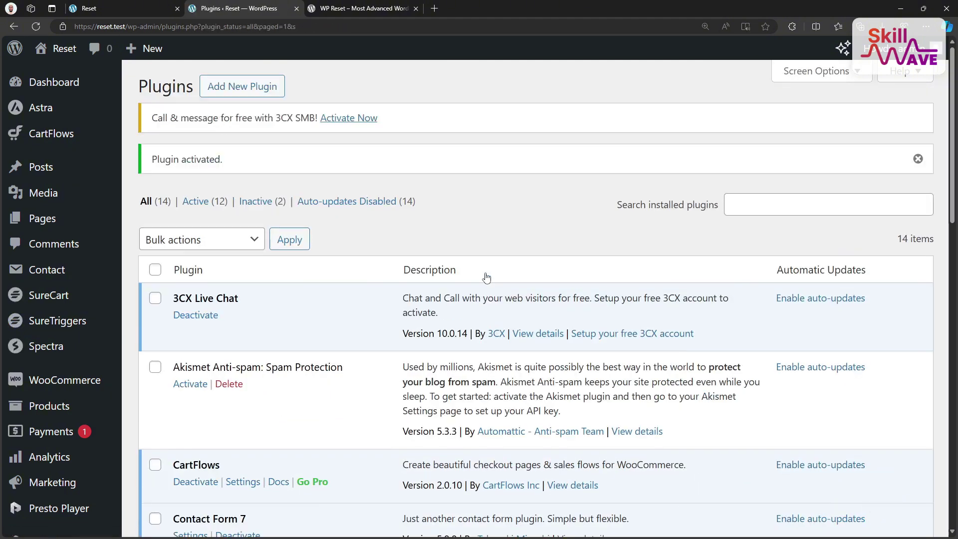
- Open Tools – WP Reset in a new browser tab and dismiss the plugin's welcome notice
{"action": "scroll", "coordinate": [468, 300], "scroll_direction": "down", "scroll_amount": 5}
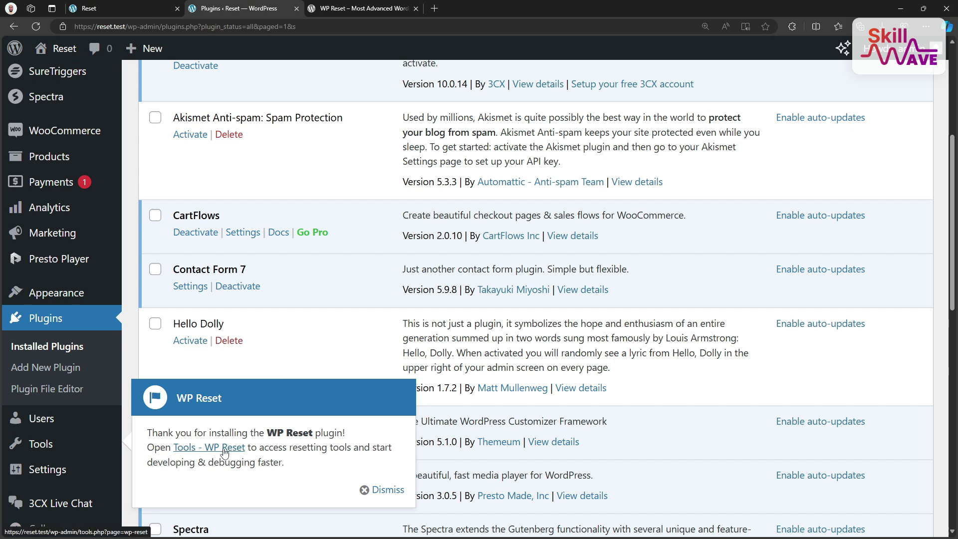
{"action": "right_click", "coordinate": [224, 451]}
{"action": "left_click", "coordinate": [279, 248]}
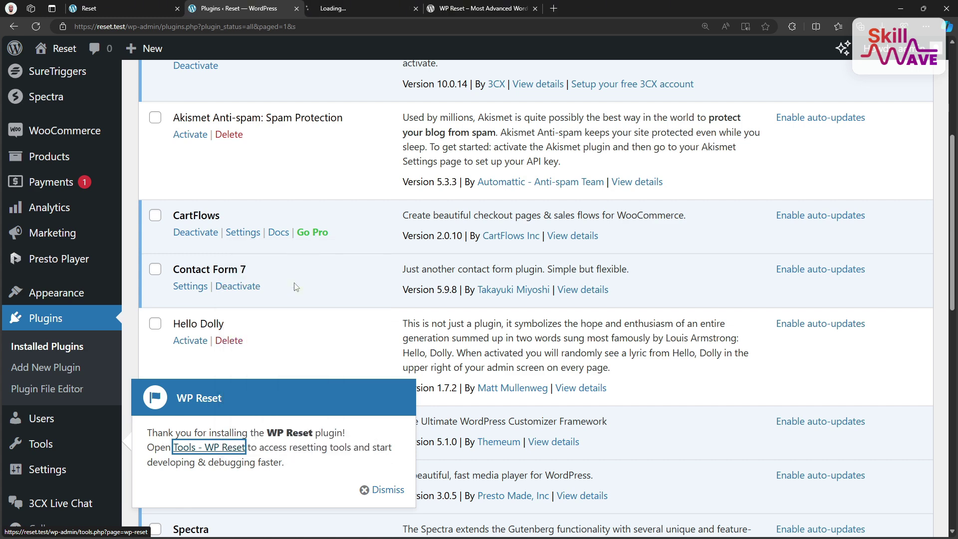
{"action": "left_click", "coordinate": [383, 490]}
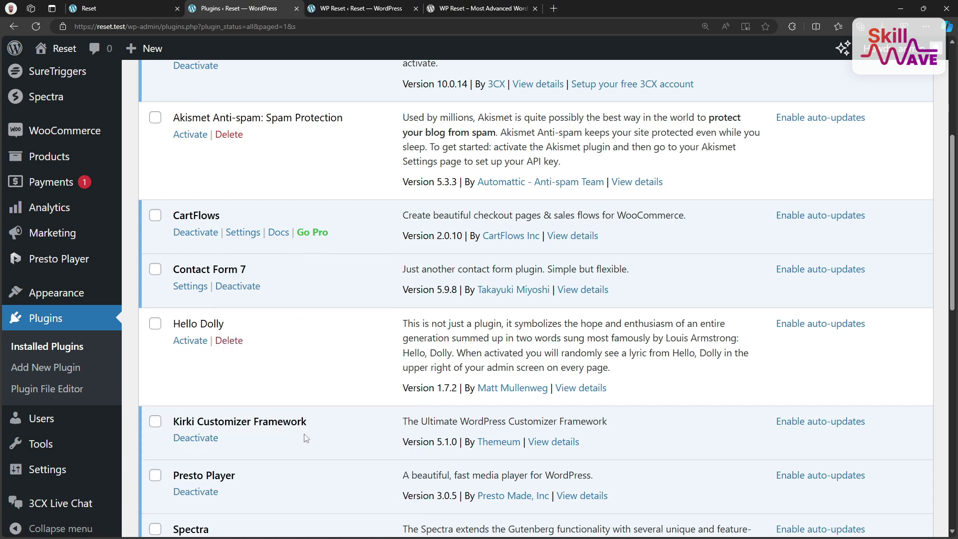
{"action": "scroll", "coordinate": [47, 424], "scroll_direction": "down", "scroll_amount": 1}
{"action": "mouse_move", "coordinate": [53, 437]}
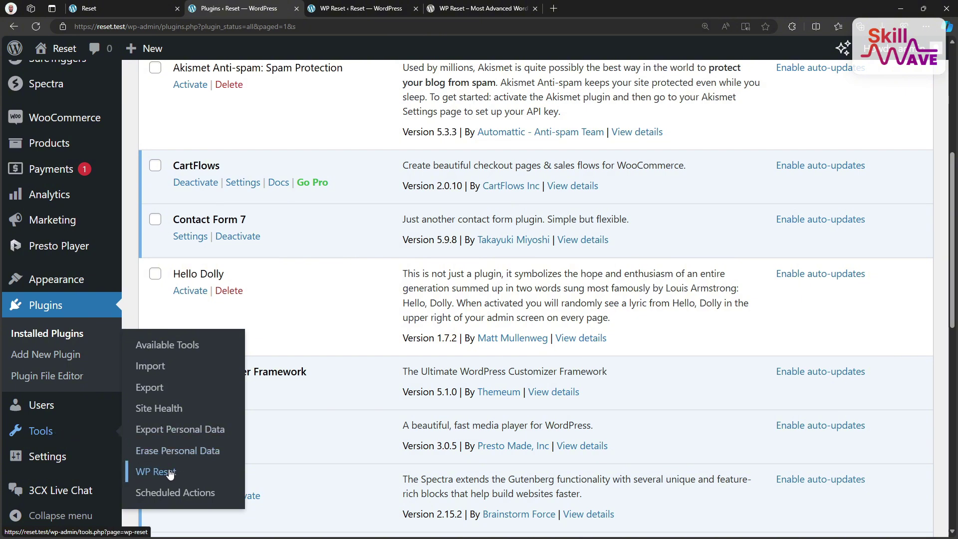
{"action": "left_click", "coordinate": [169, 472]}
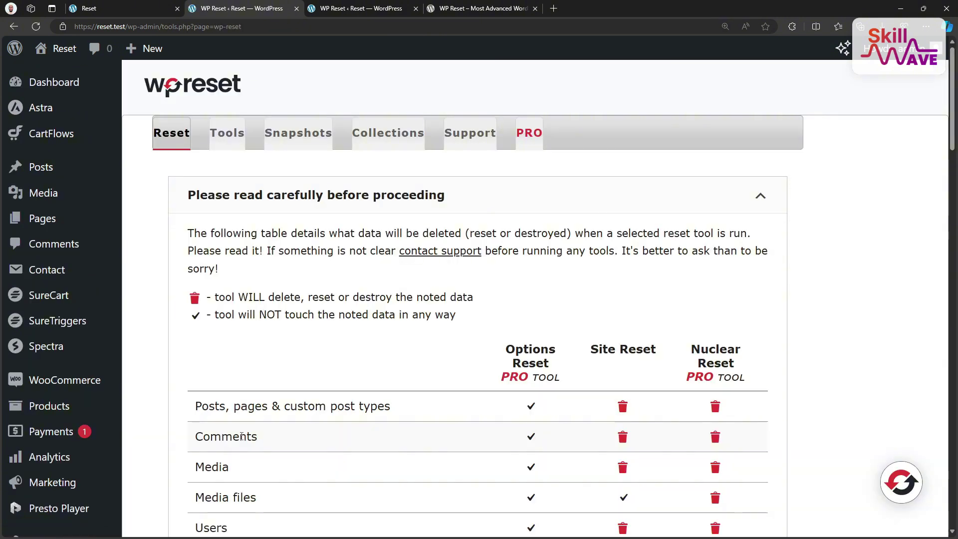
{"action": "scroll", "coordinate": [416, 285], "scroll_direction": "down", "scroll_amount": 1}
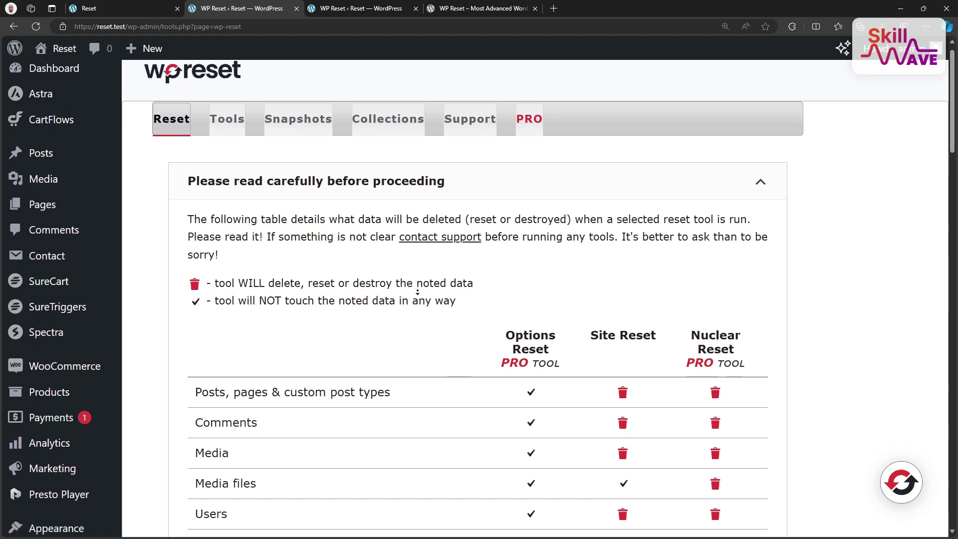
{"action": "scroll", "coordinate": [416, 293], "scroll_direction": "down", "scroll_amount": 1}
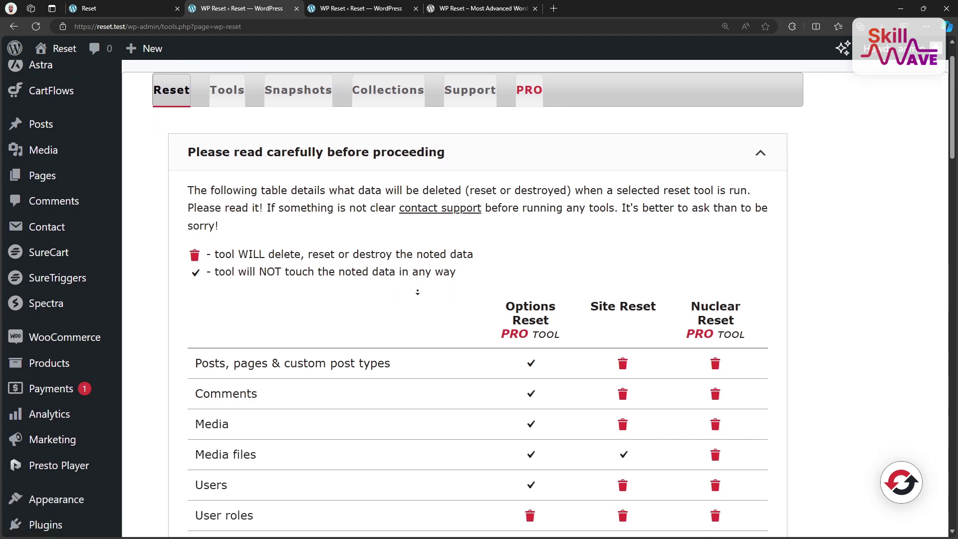
{"action": "scroll", "coordinate": [417, 292], "scroll_direction": "down", "scroll_amount": 1}
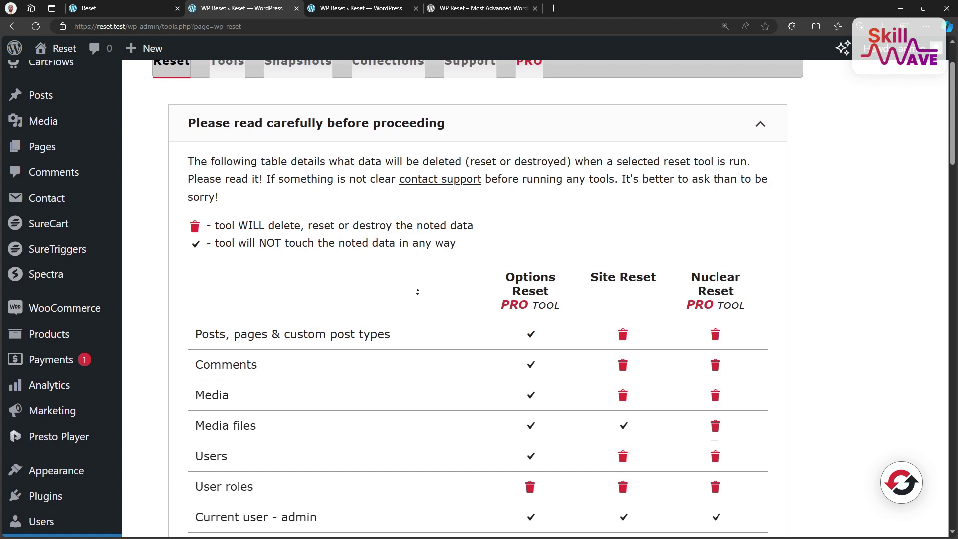
{"action": "scroll", "coordinate": [417, 291], "scroll_direction": "down", "scroll_amount": 5}
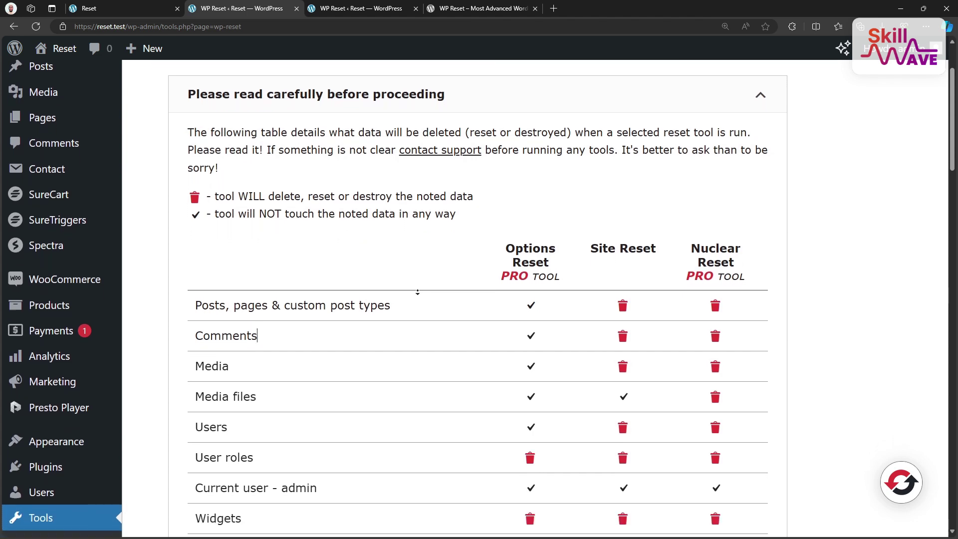
{"action": "scroll", "coordinate": [300, 289], "scroll_direction": "down", "scroll_amount": 2}
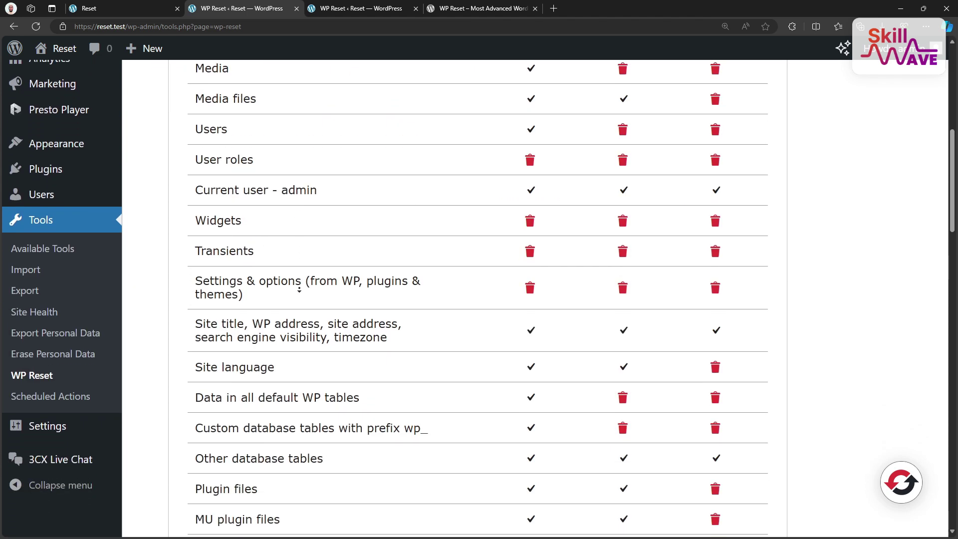
{"action": "scroll", "coordinate": [299, 289], "scroll_direction": "down", "scroll_amount": 2}
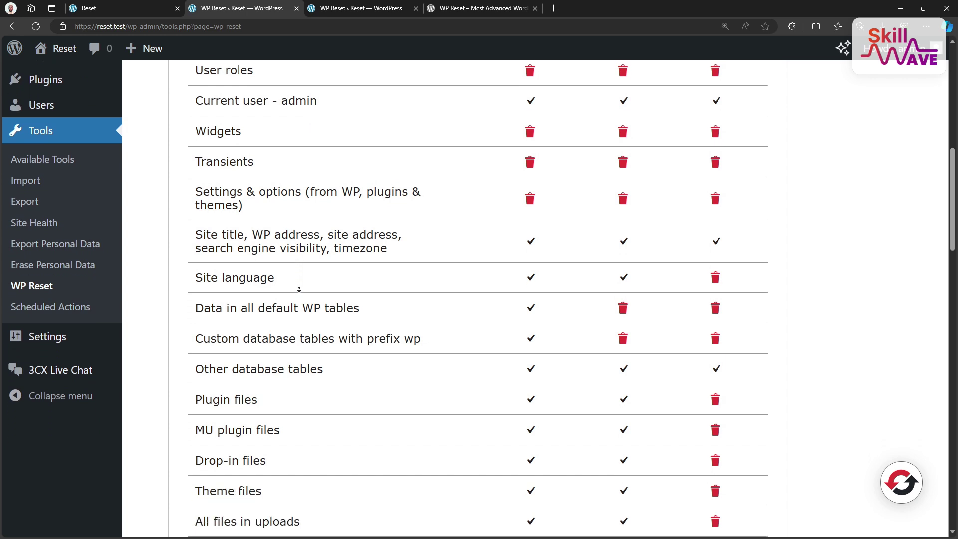
{"action": "scroll", "coordinate": [299, 288], "scroll_direction": "down", "scroll_amount": 2}
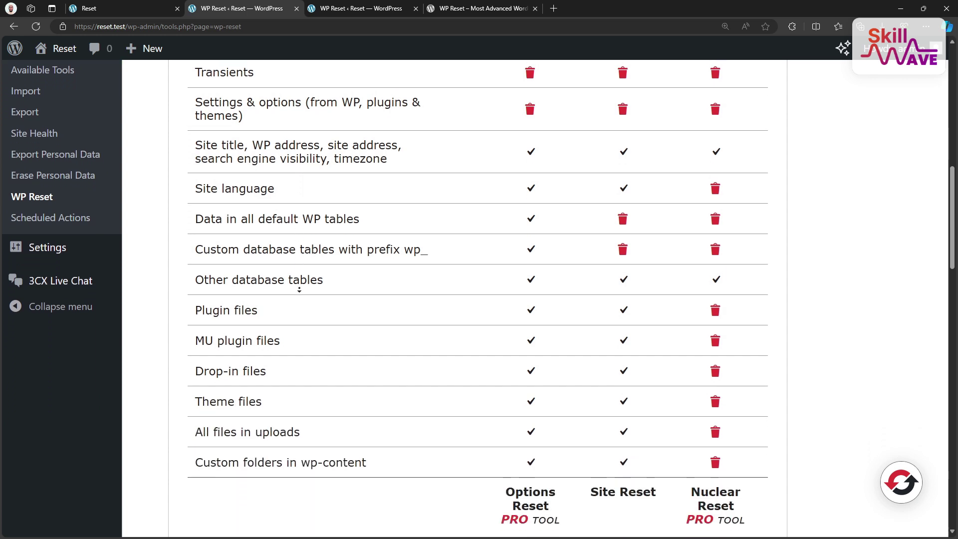
{"action": "scroll", "coordinate": [299, 289], "scroll_direction": "down", "scroll_amount": 2}
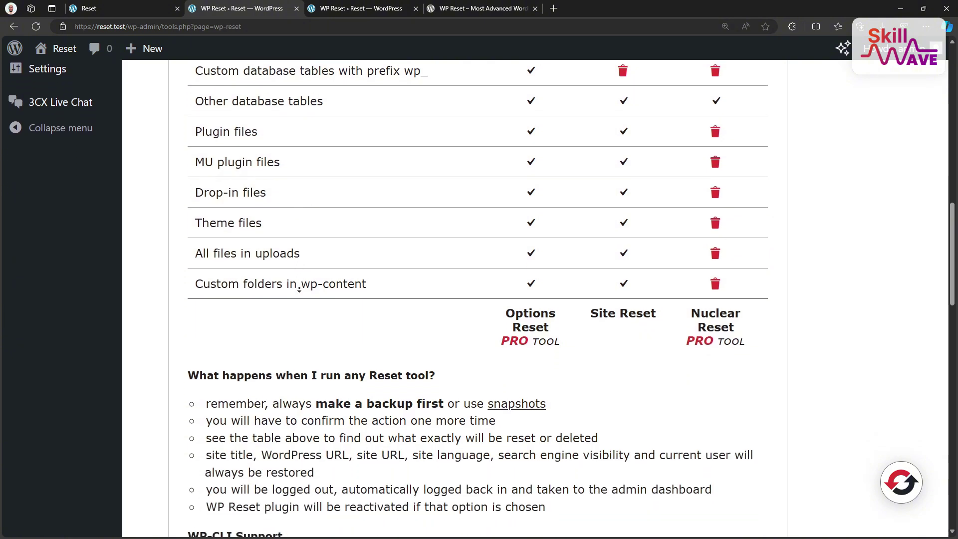
{"action": "scroll", "coordinate": [300, 289], "scroll_direction": "down", "scroll_amount": 1}
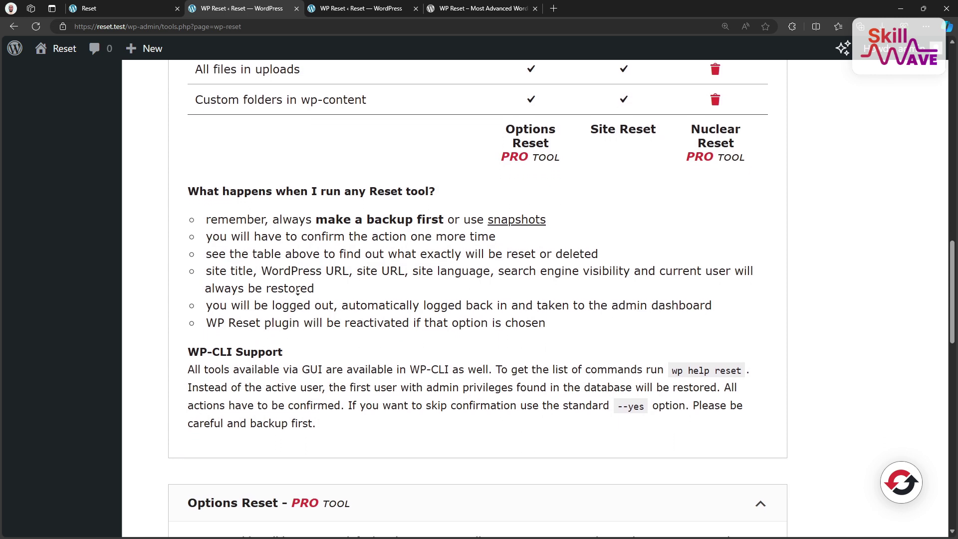
{"action": "scroll", "coordinate": [297, 292], "scroll_direction": "down", "scroll_amount": 4}
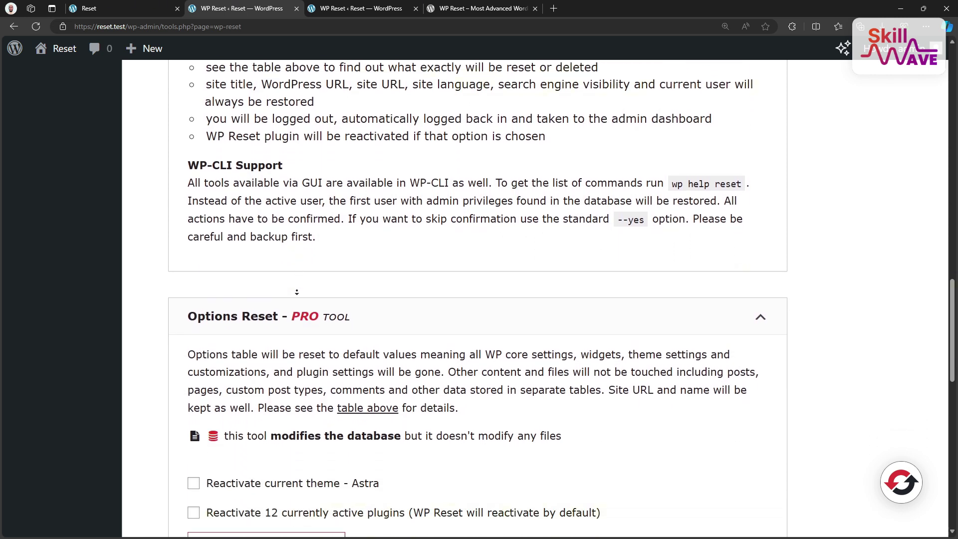
{"action": "scroll", "coordinate": [297, 292], "scroll_direction": "down", "scroll_amount": 4}
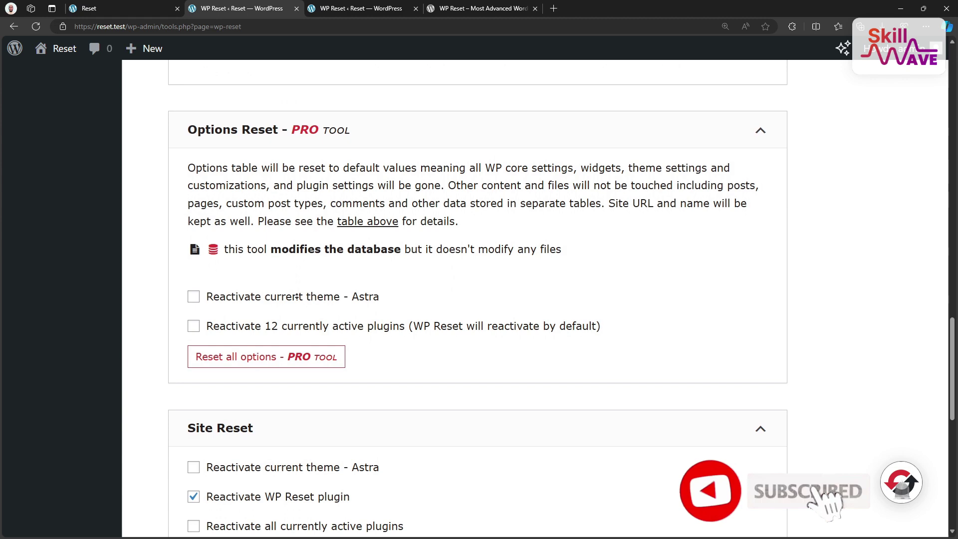
- Enter 'reset' as confirmation, run Reset Site, and confirm with Reset WordPress
{"action": "scroll", "coordinate": [297, 296], "scroll_direction": "down", "scroll_amount": 5}
{"action": "left_click", "coordinate": [225, 342]}
{"action": "type", "text": "reset"}
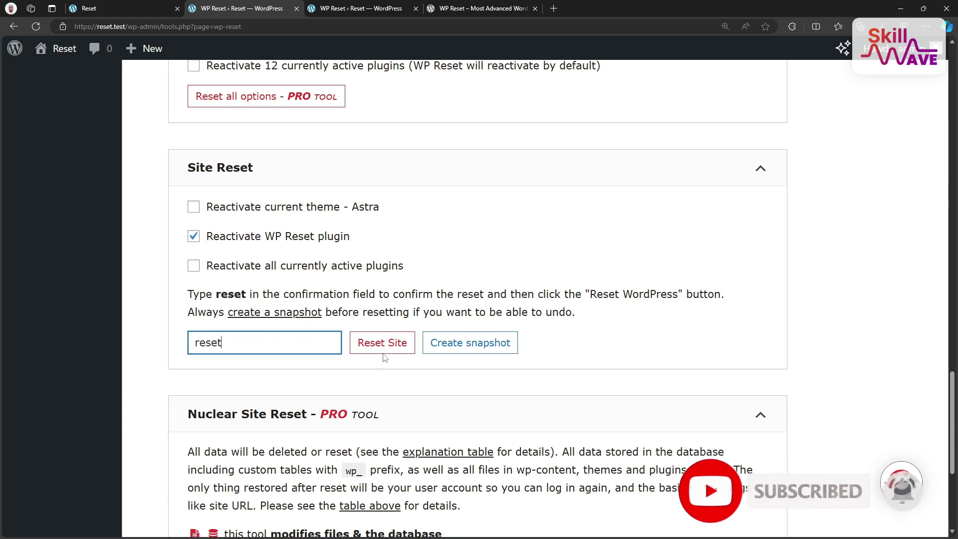
{"action": "left_click", "coordinate": [382, 344]}
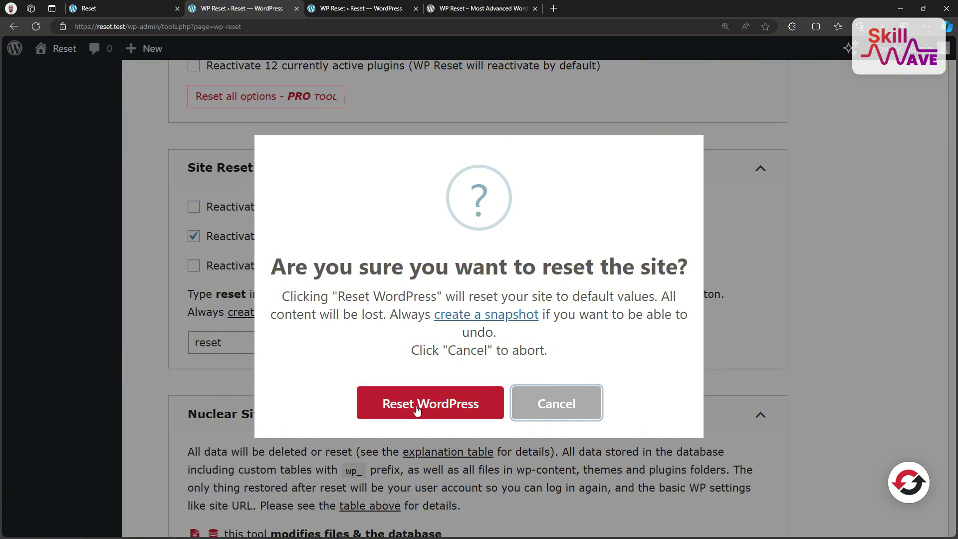
{"action": "left_click", "coordinate": [420, 409]}
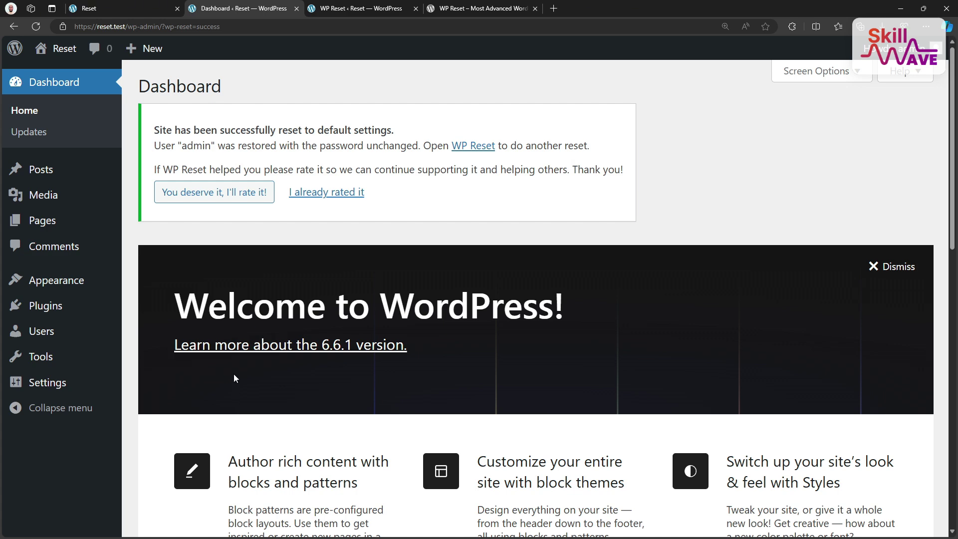
- Check the Installed Plugins list, confirming all 13 plugins are inactive
{"action": "scroll", "coordinate": [219, 369], "scroll_direction": "down", "scroll_amount": 3}
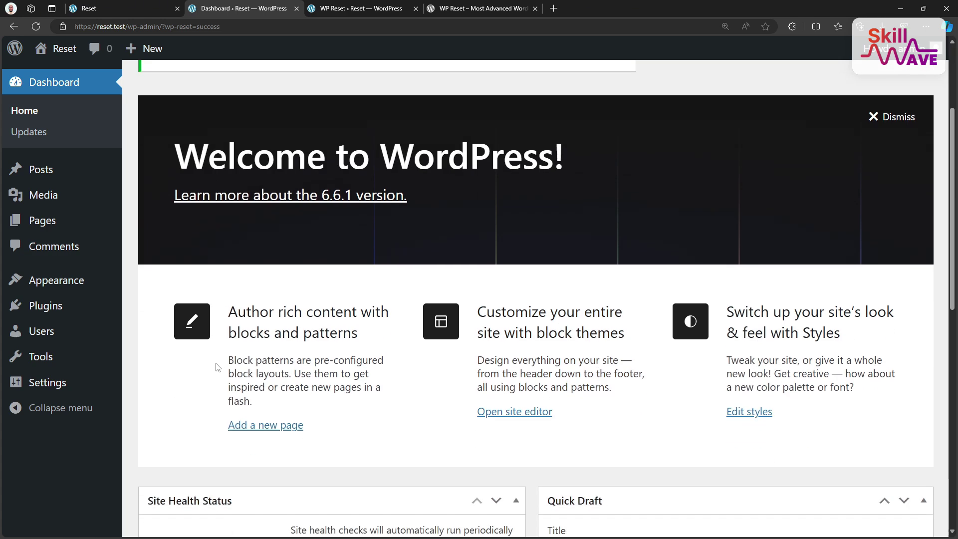
{"action": "scroll", "coordinate": [216, 367], "scroll_direction": "up", "scroll_amount": 2}
{"action": "mouse_move", "coordinate": [72, 311]}
{"action": "left_click", "coordinate": [139, 309]}
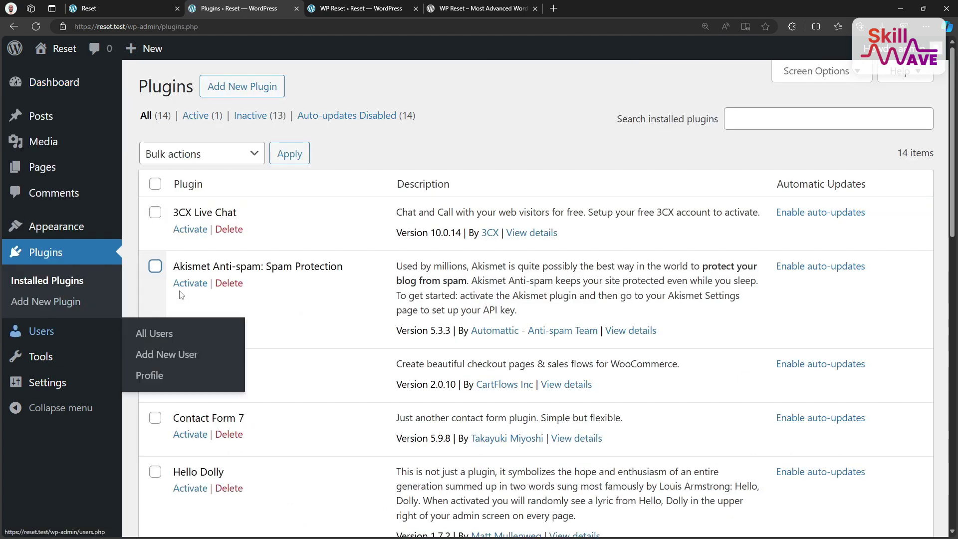
{"action": "scroll", "coordinate": [319, 324], "scroll_direction": "down", "scroll_amount": 8}
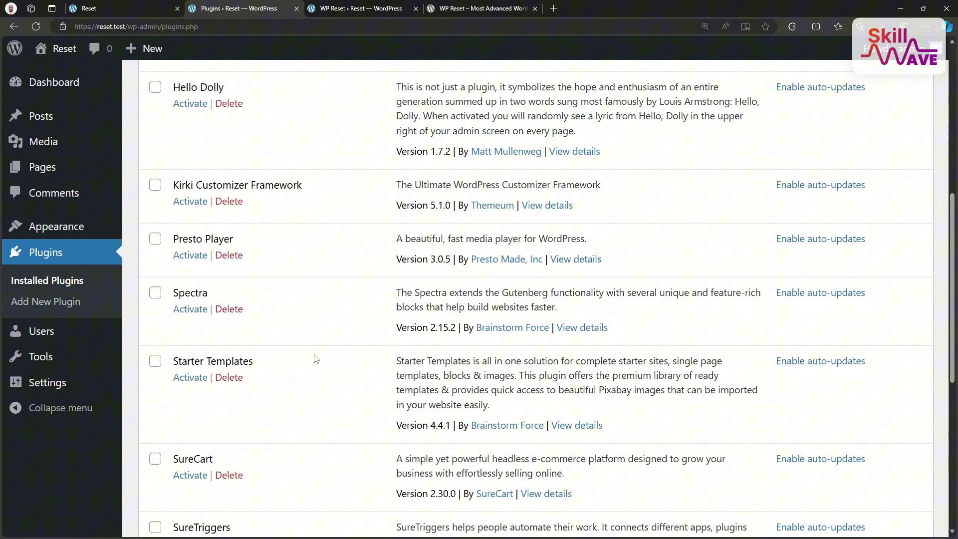
{"action": "scroll", "coordinate": [316, 354], "scroll_direction": "up", "scroll_amount": 6}
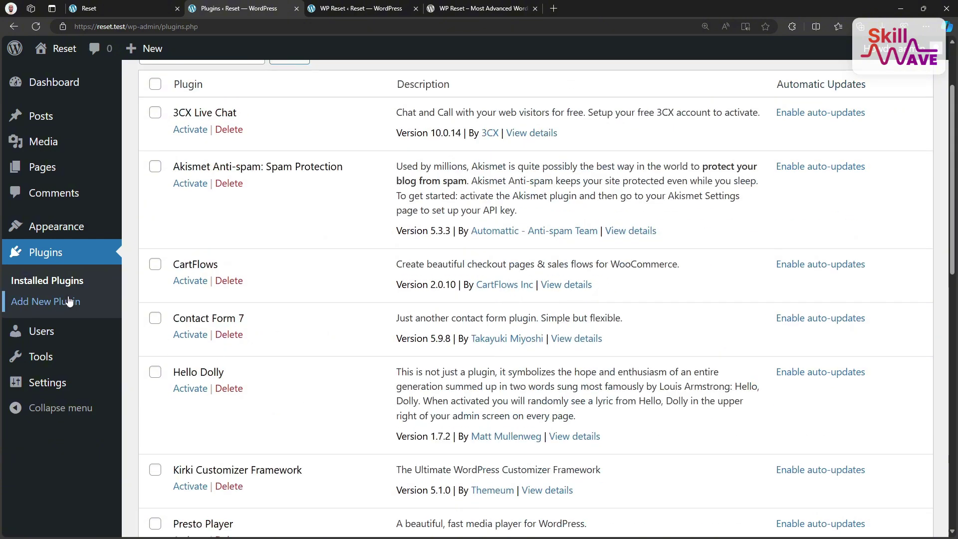
- Show the five installed themes under Appearance > Themes, with Twenty Twenty-Four active
{"action": "mouse_move", "coordinate": [70, 227]}
{"action": "left_click", "coordinate": [143, 231]}
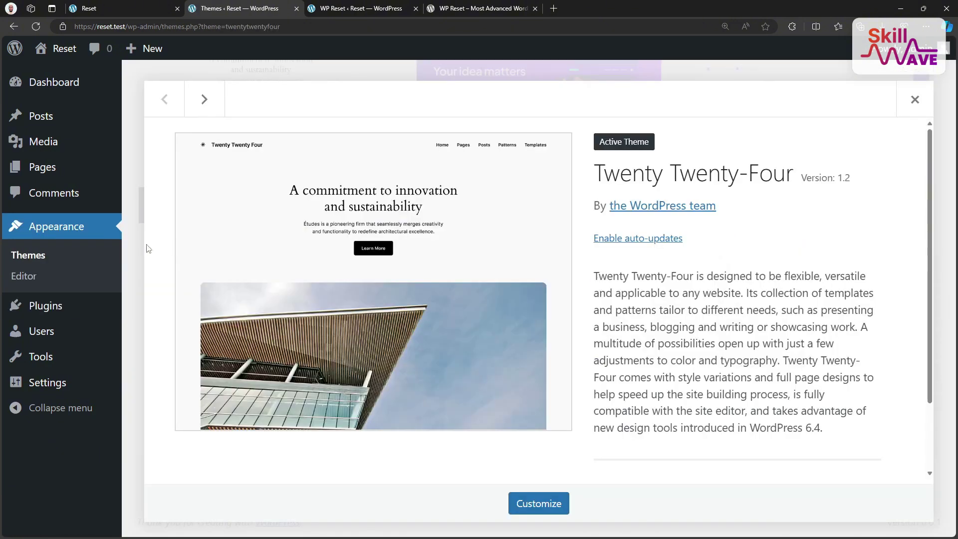
{"action": "left_click", "coordinate": [41, 256]}
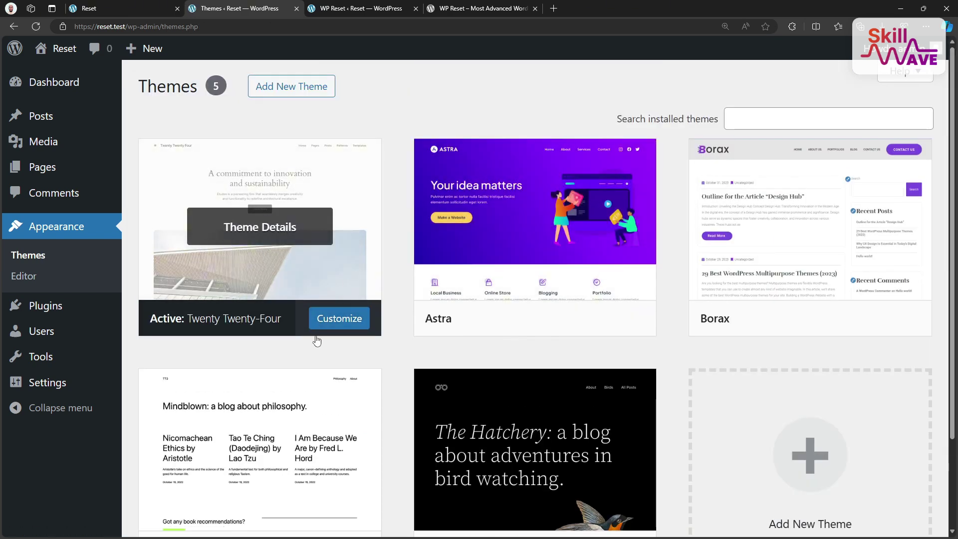
- Reload the reset.test front page and scroll through the new Twenty Twenty-Four architecture design
{"action": "left_click", "coordinate": [99, 9]}
{"action": "left_click", "coordinate": [36, 26]}
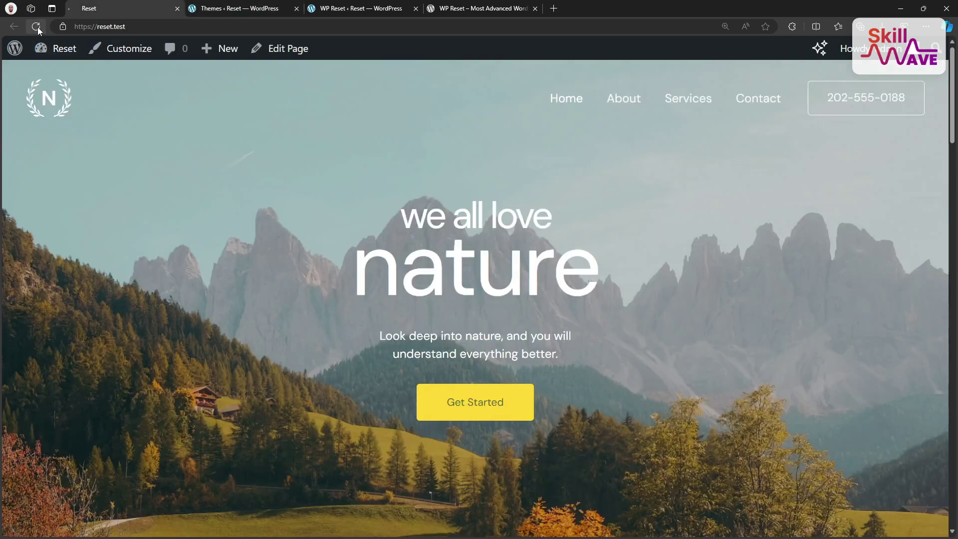
{"action": "scroll", "coordinate": [624, 402], "scroll_direction": "down", "scroll_amount": 10}
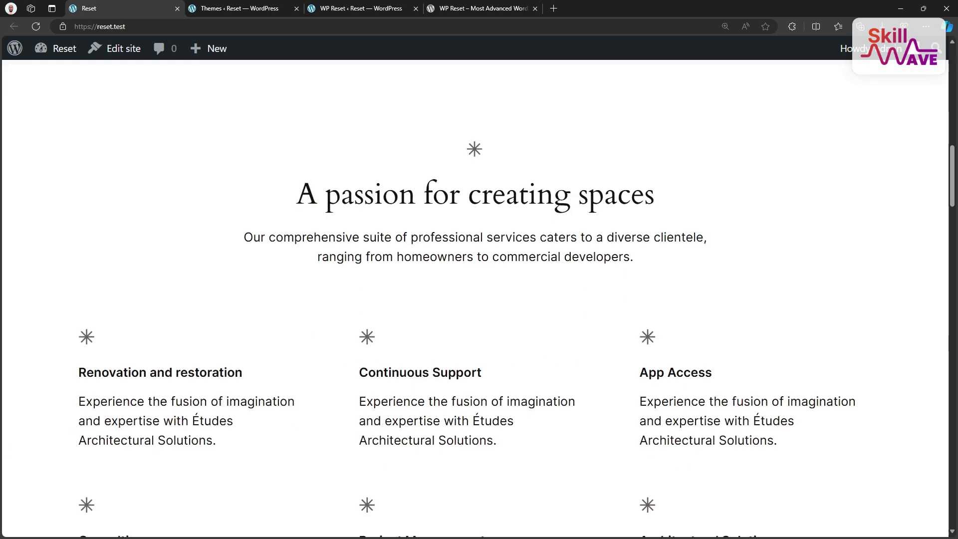
{"action": "scroll", "coordinate": [474, 299], "scroll_direction": "down", "scroll_amount": 5}
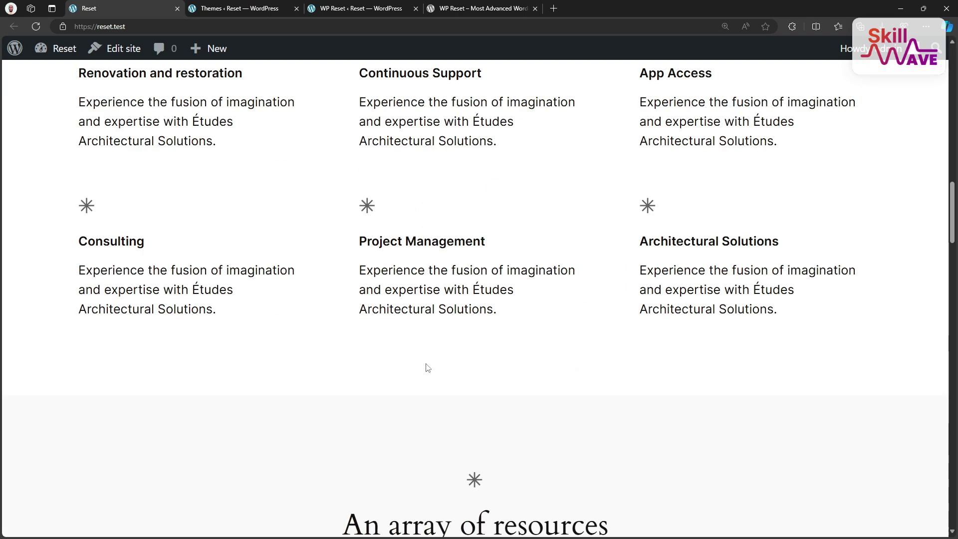
{"action": "scroll", "coordinate": [427, 368], "scroll_direction": "down", "scroll_amount": 15}
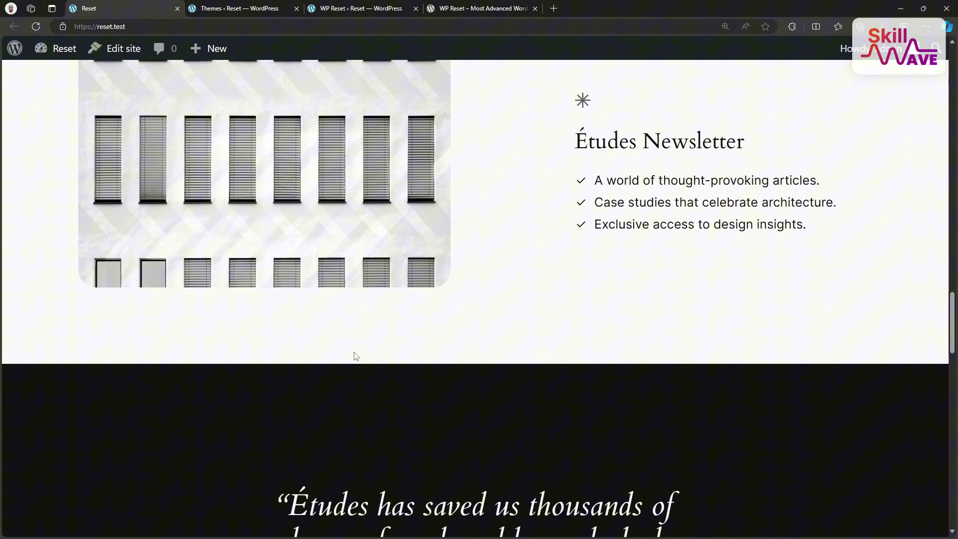
{"action": "scroll", "coordinate": [356, 358], "scroll_direction": "down", "scroll_amount": 6}
{"action": "scroll", "coordinate": [338, 367], "scroll_direction": "down", "scroll_amount": 10}
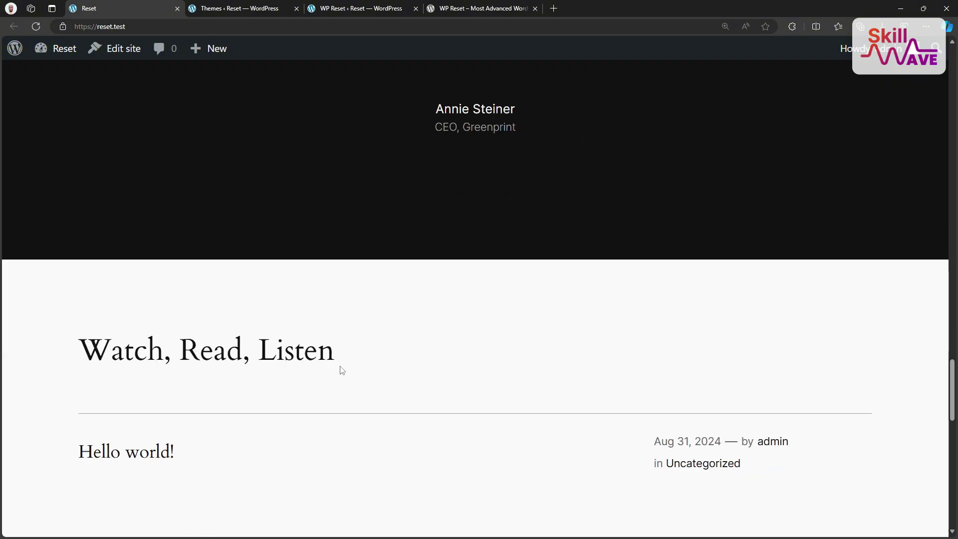
{"action": "scroll", "coordinate": [339, 370], "scroll_direction": "up", "scroll_amount": 5}
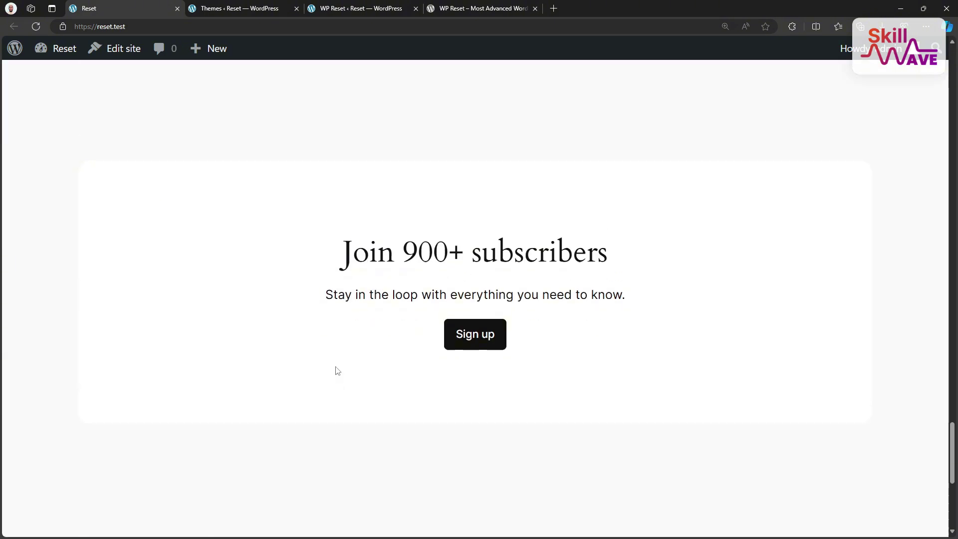
{"action": "scroll", "coordinate": [337, 370], "scroll_direction": "up", "scroll_amount": 10}
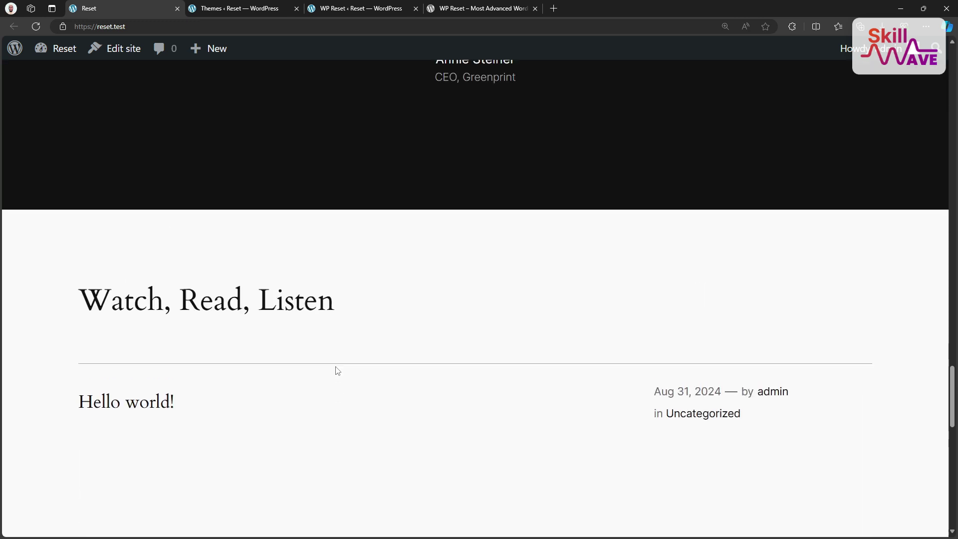
{"action": "scroll", "coordinate": [336, 370], "scroll_direction": "up", "scroll_amount": 12}
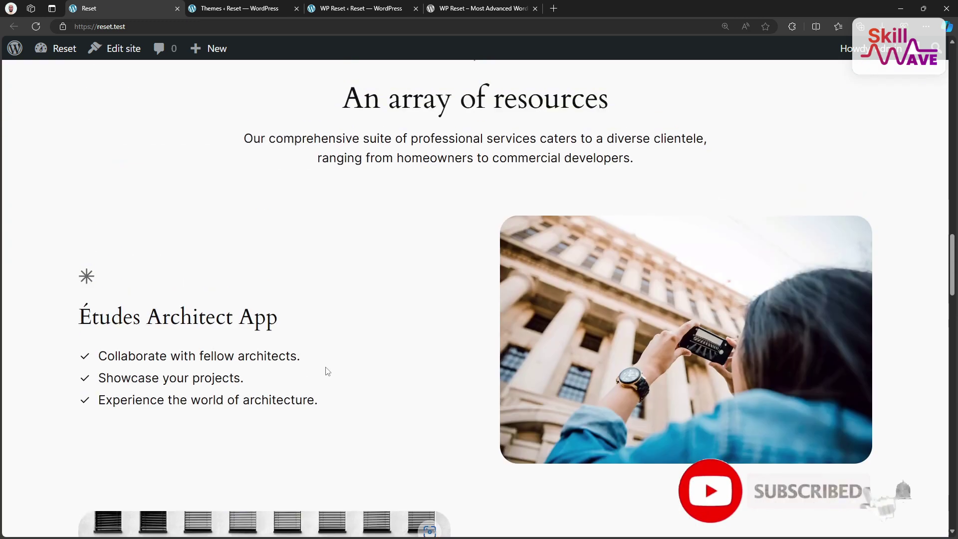
{"action": "scroll", "coordinate": [342, 315], "scroll_direction": "down", "scroll_amount": 3}
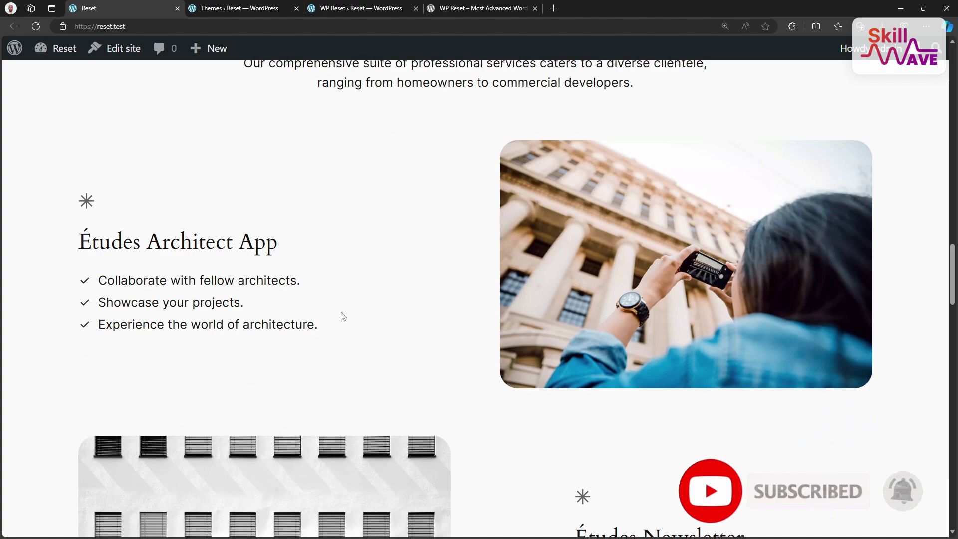
{"action": "scroll", "coordinate": [334, 320], "scroll_direction": "down", "scroll_amount": 13}
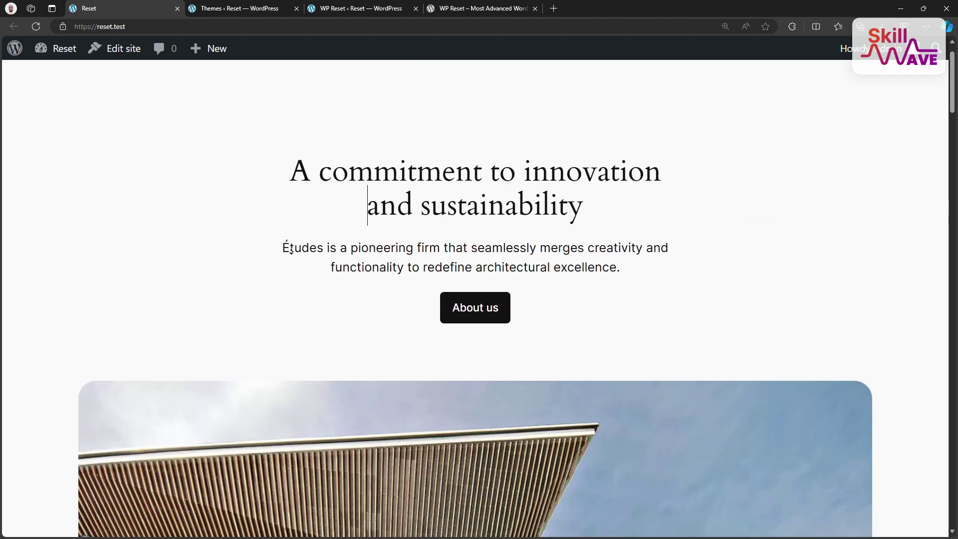
{"action": "scroll", "coordinate": [291, 249], "scroll_direction": "down", "scroll_amount": 3}
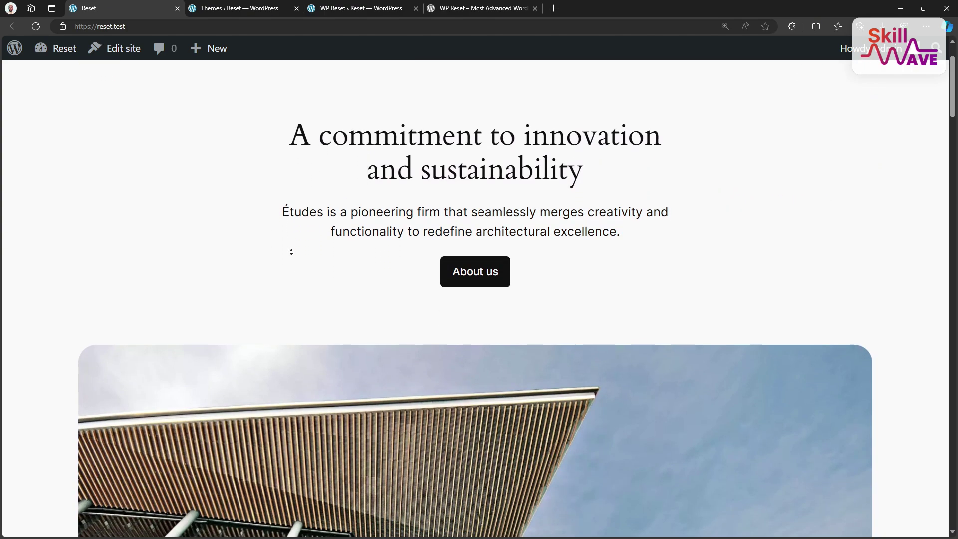
{"action": "scroll", "coordinate": [290, 252], "scroll_direction": "down", "scroll_amount": 3}
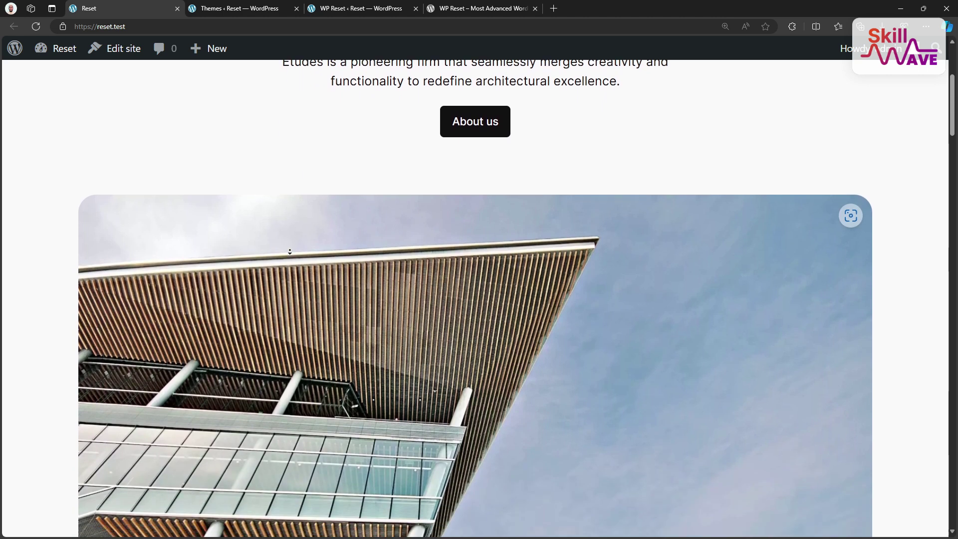
{"action": "scroll", "coordinate": [288, 253], "scroll_direction": "down", "scroll_amount": 4}
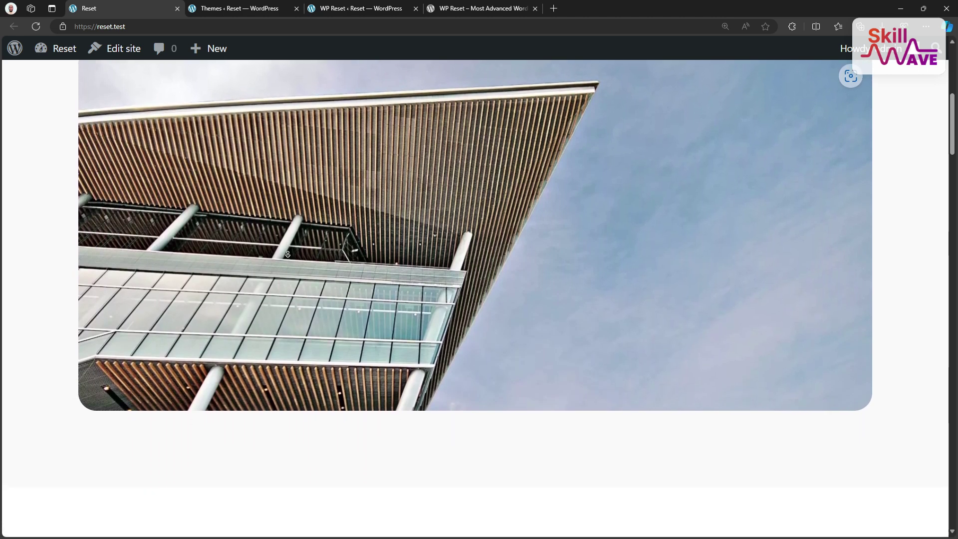